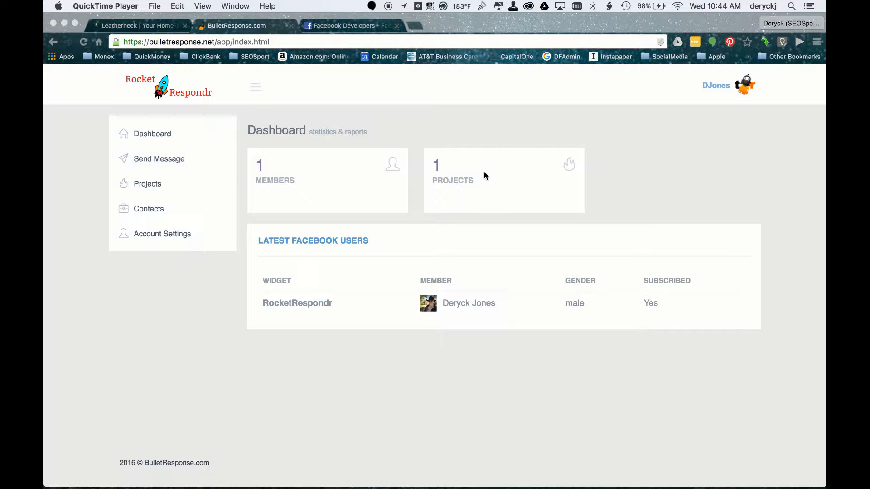
Open the project creation form and name the new project ManageODCGI.
left_click(502, 189)
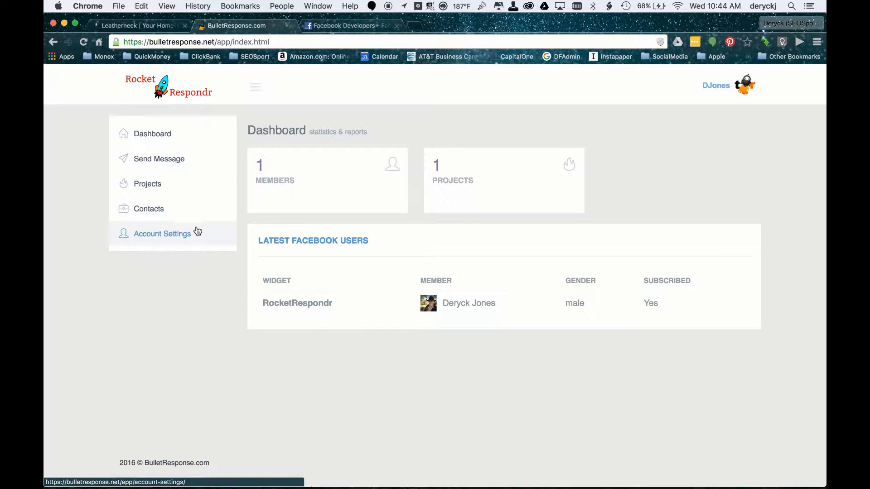
left_click(153, 190)
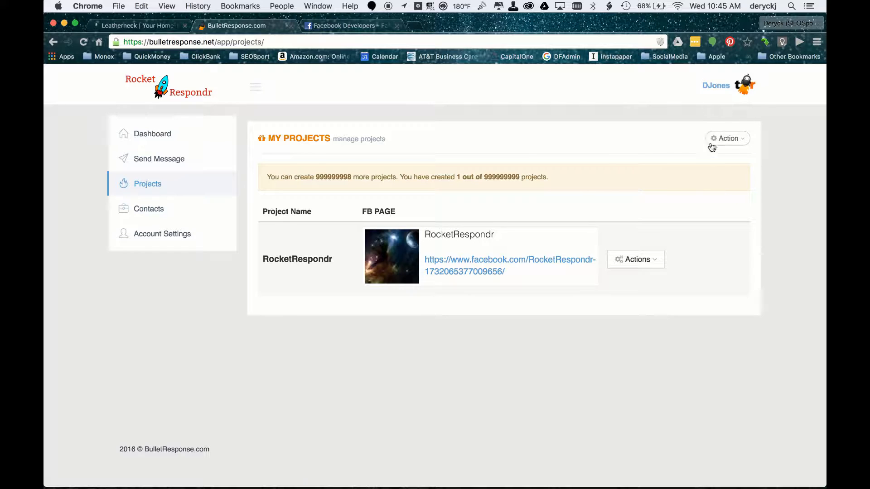
left_click(744, 141)
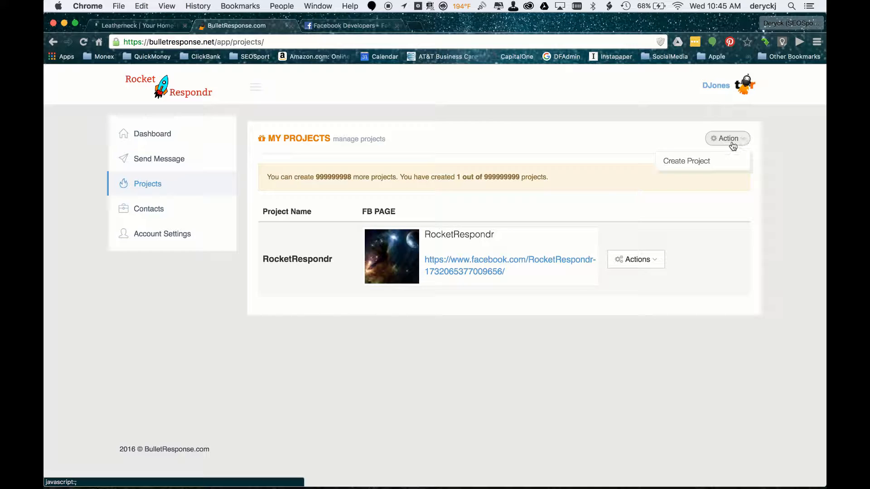
left_click(687, 162)
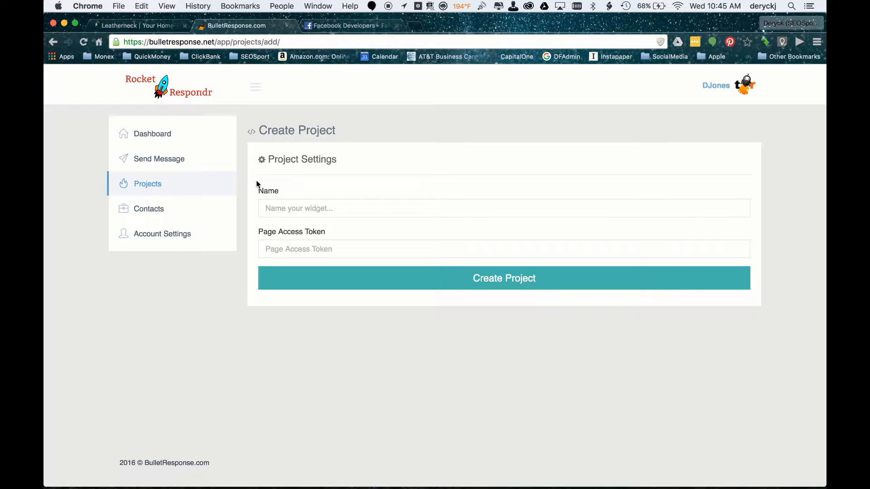
left_click(268, 209)
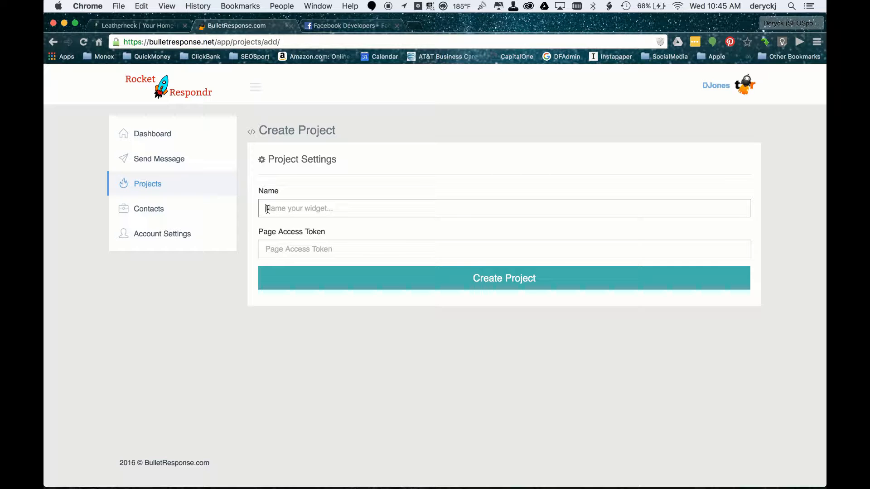
type("ManageODCGI")
Switch to Facebook for Developers and start adding a new app for the Website platform.
left_click(344, 27)
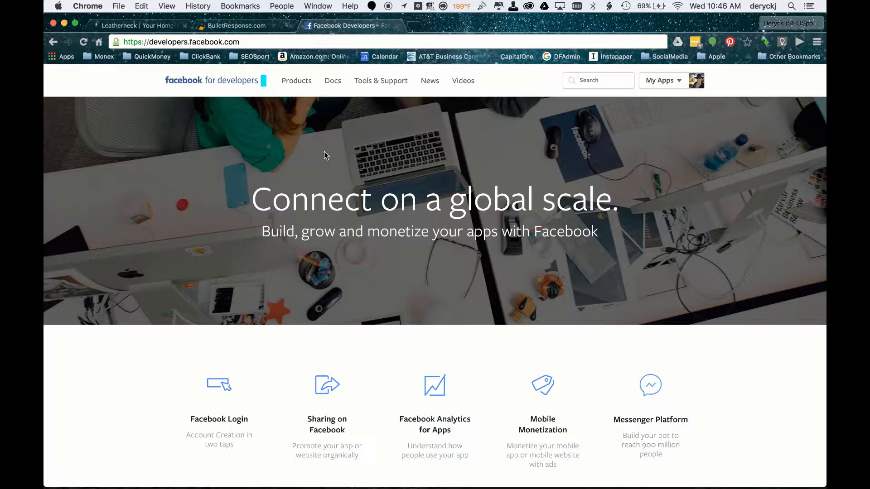
left_click(252, 26)
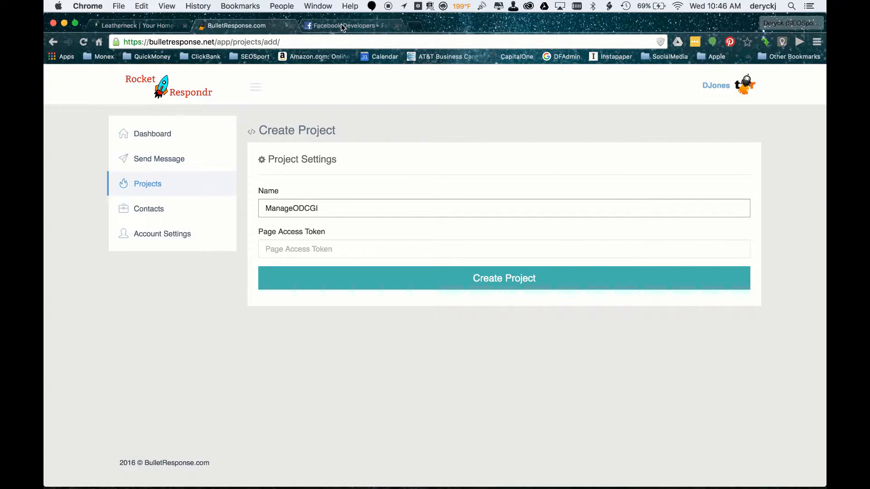
left_click(343, 27)
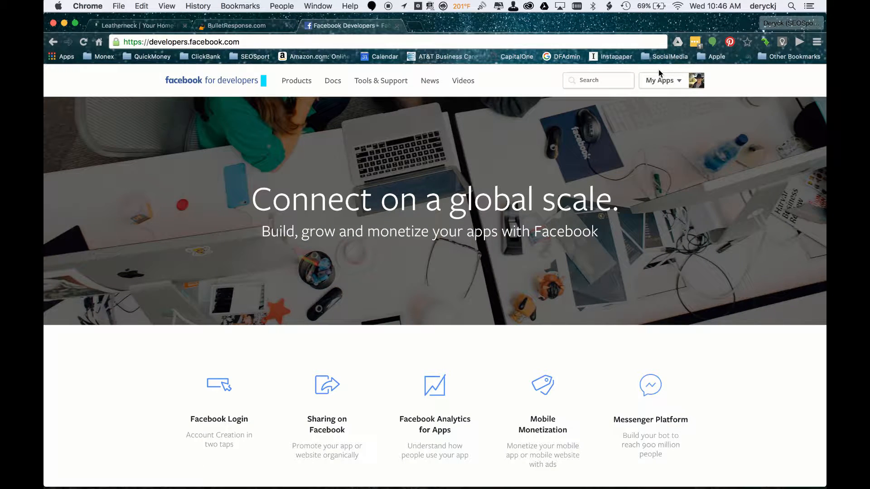
mouse_move(660, 87)
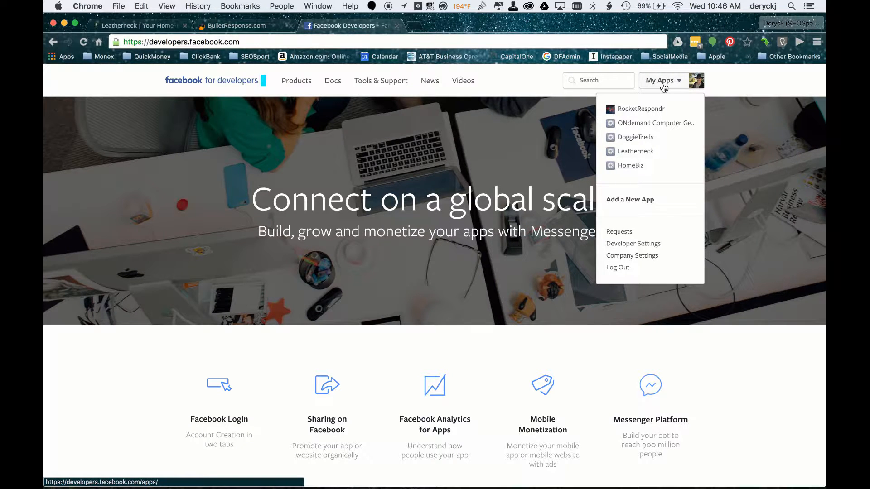
left_click(664, 86)
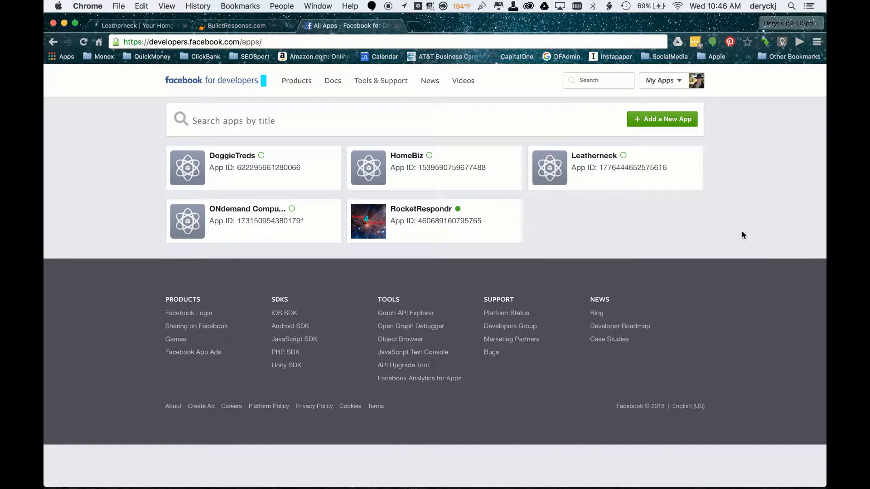
left_click(658, 119)
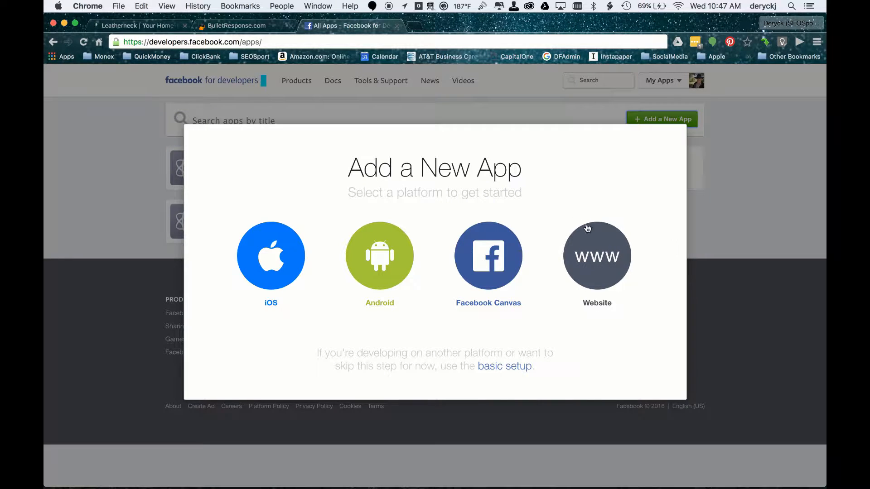
left_click(601, 259)
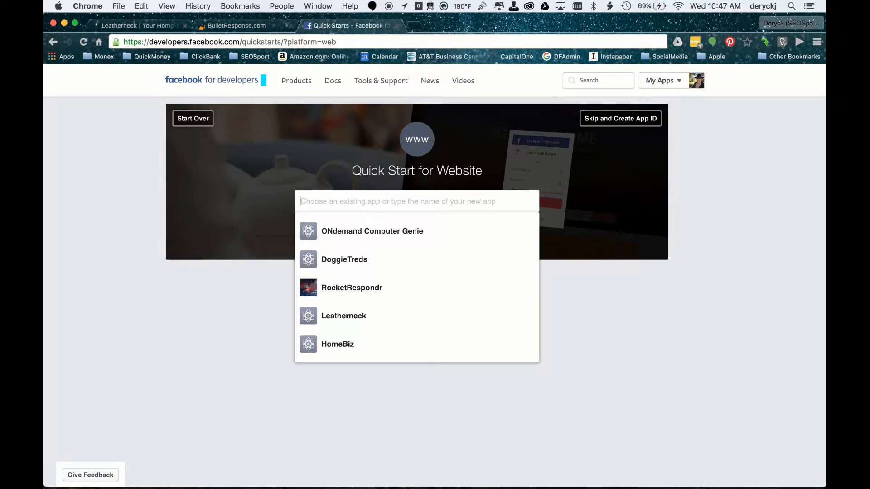
Name the new app ManageODCGI, start creating its App ID, and fill in the contact e-mail.
type("ManageODCGI")
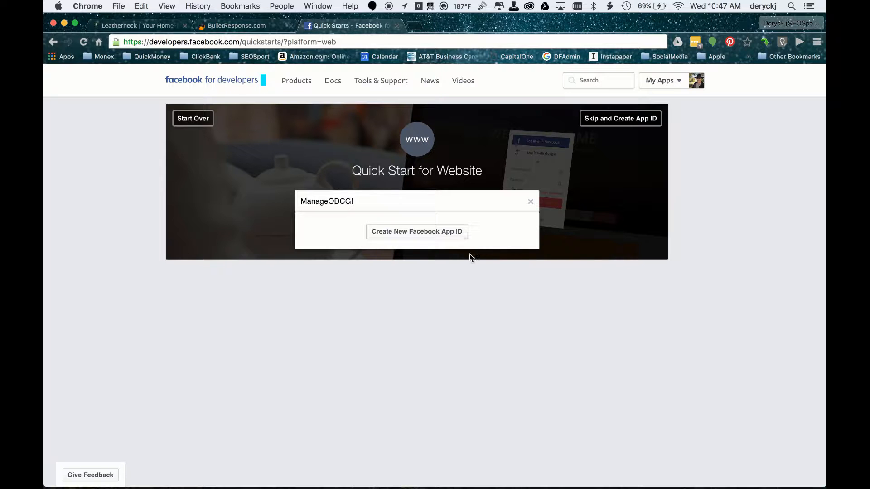
left_click(430, 231)
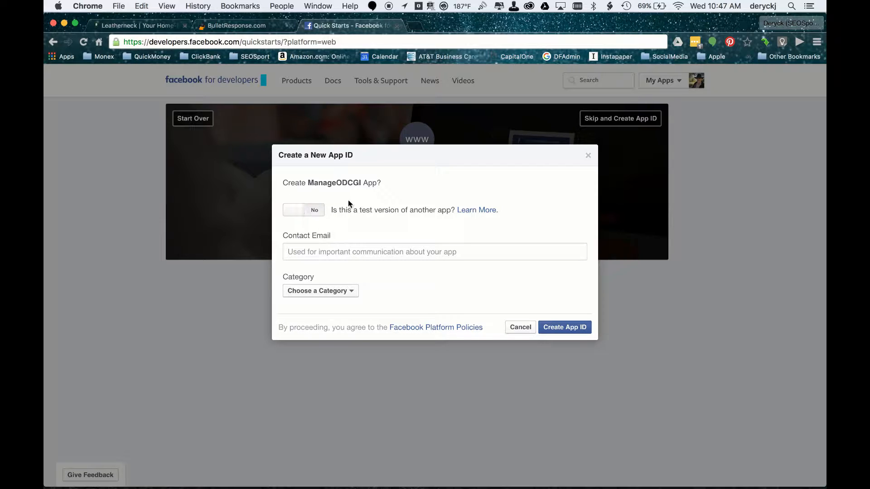
left_click(310, 253)
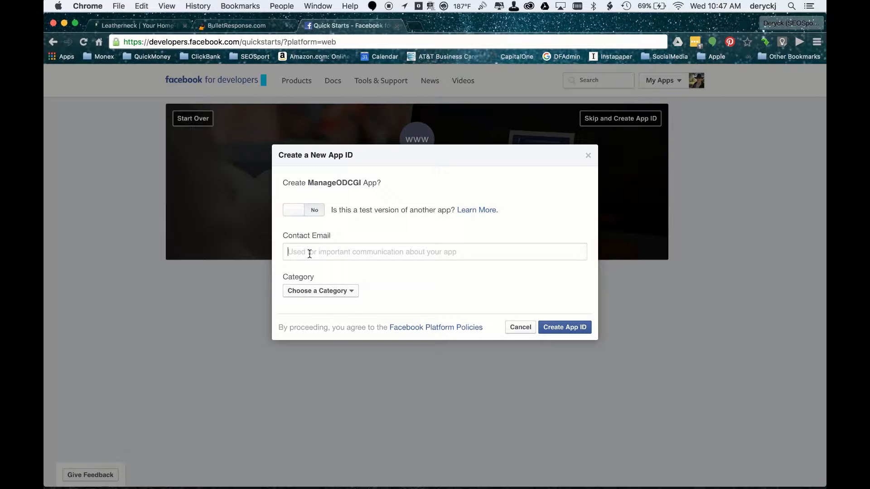
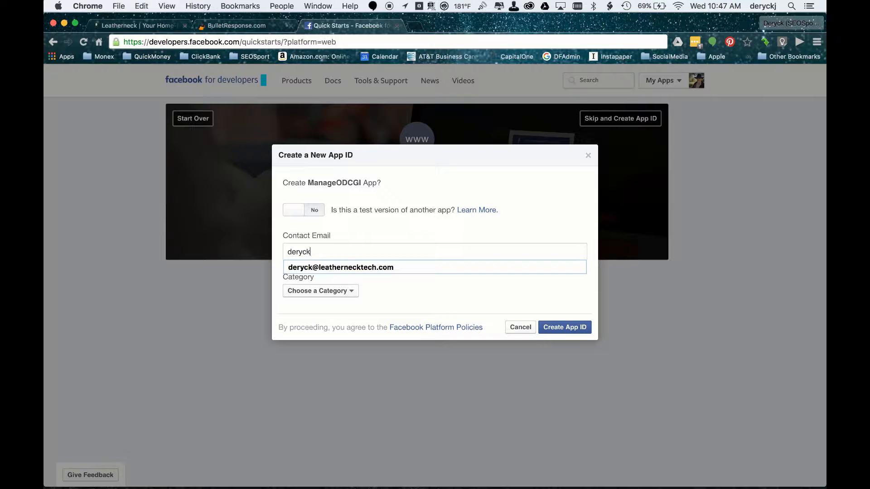
double_click(330, 268)
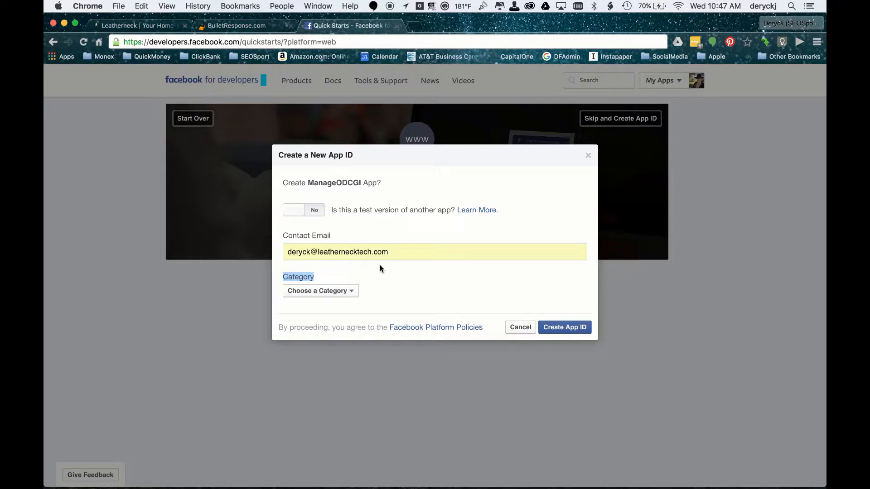
Set the app category to Business and create the App ID.
left_click(351, 293)
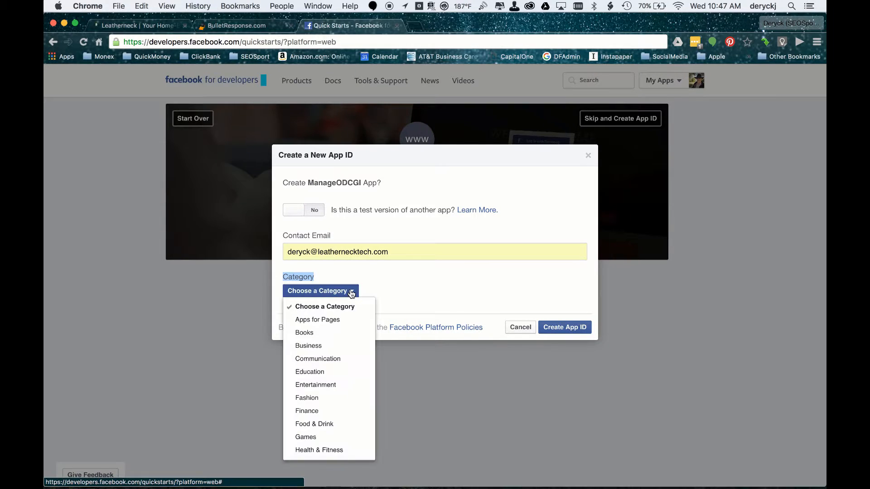
left_click(318, 347)
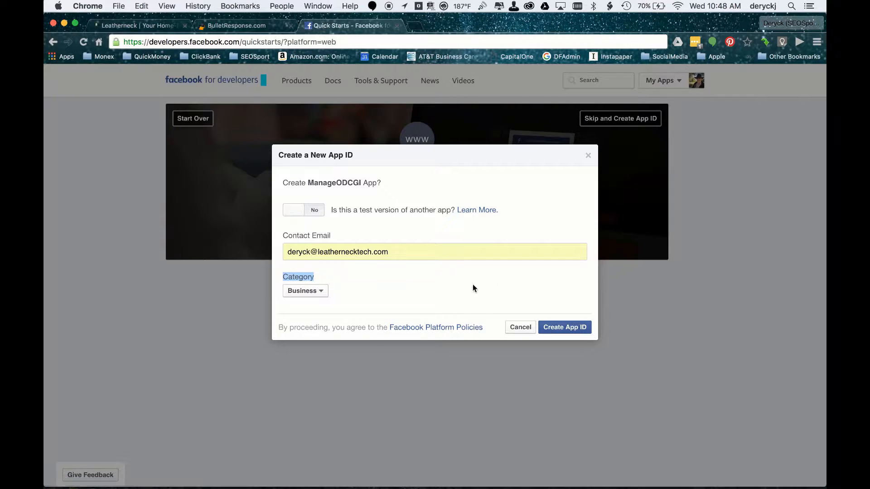
left_click(564, 328)
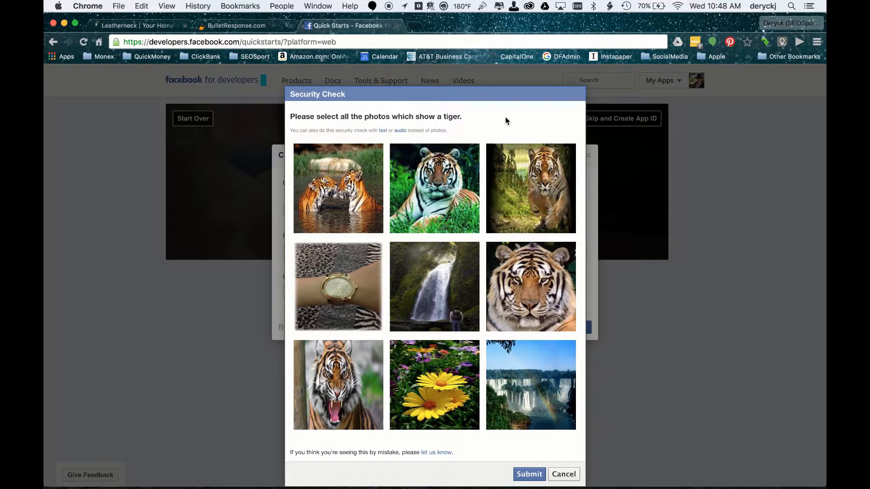
Complete the security check by selecting every photo showing a tiger and submitting.
left_click(339, 185)
left_click(446, 192)
left_click(533, 181)
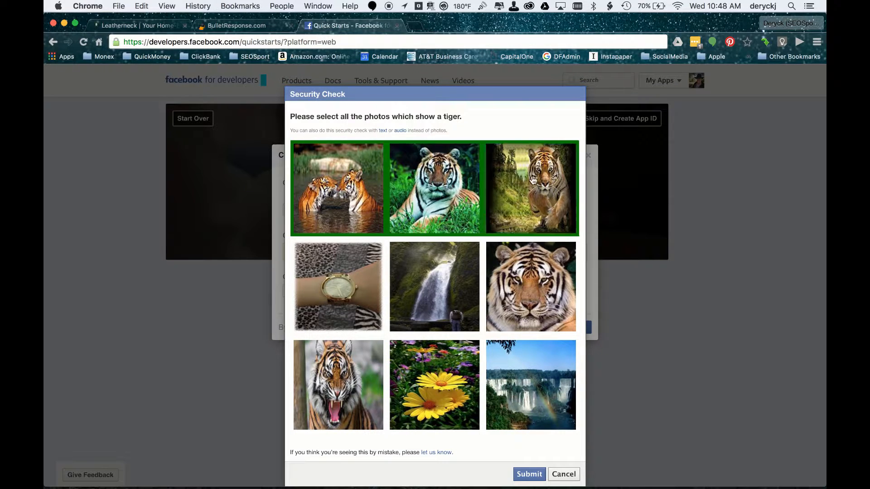
left_click(499, 283)
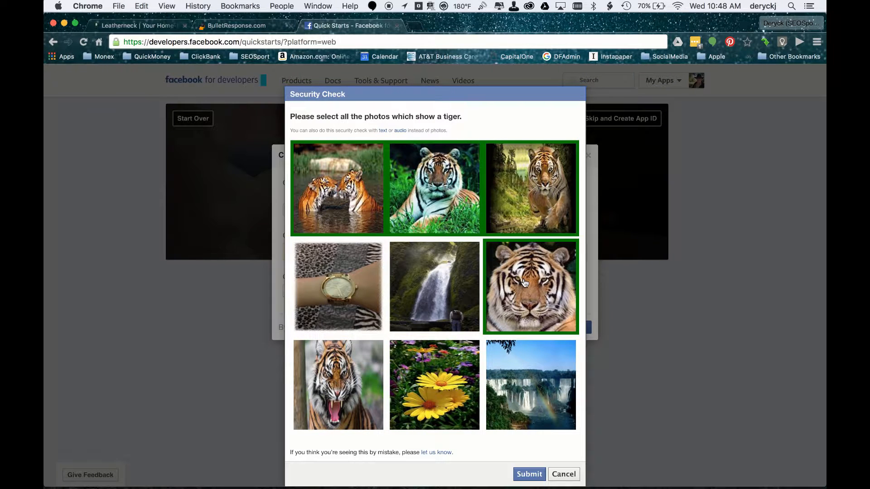
left_click(350, 386)
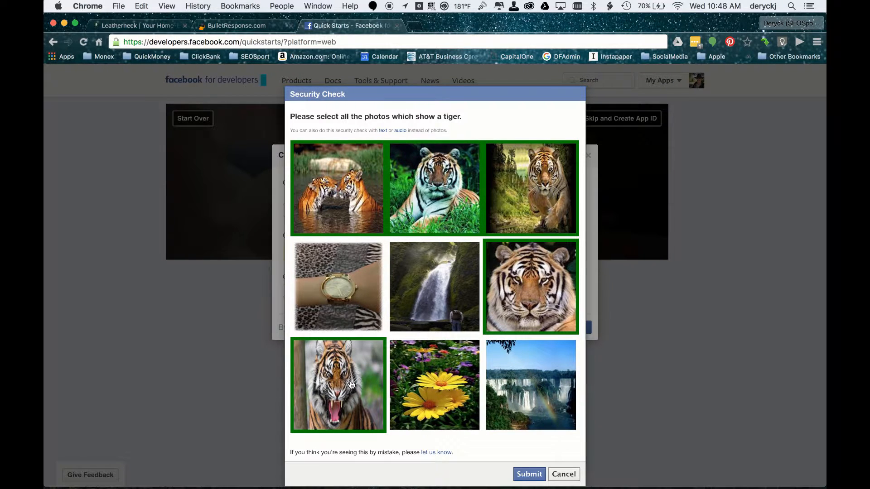
left_click(529, 474)
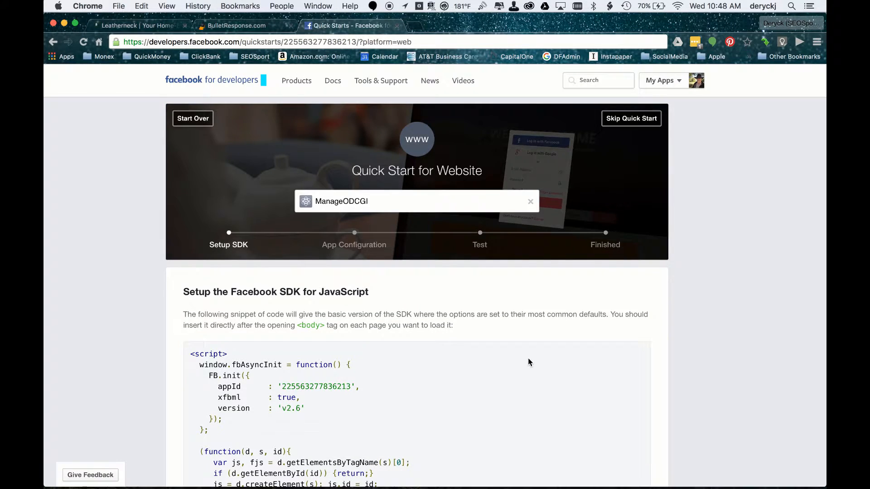
Skip the website quick start to reach the app dashboard.
scroll(528, 358, "down", 1)
scroll(529, 358, "up", 7)
left_click(634, 120)
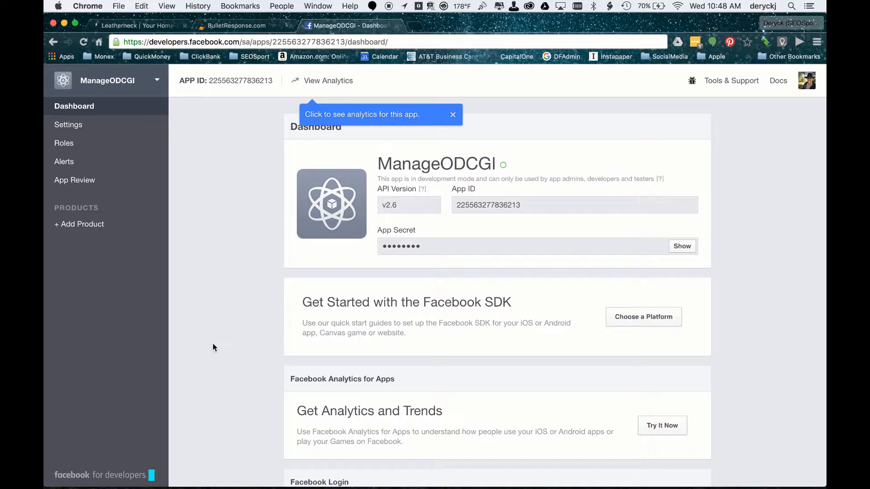
Add the Messenger product to the ManageODCGI app.
right_click(234, 354)
left_click(63, 225)
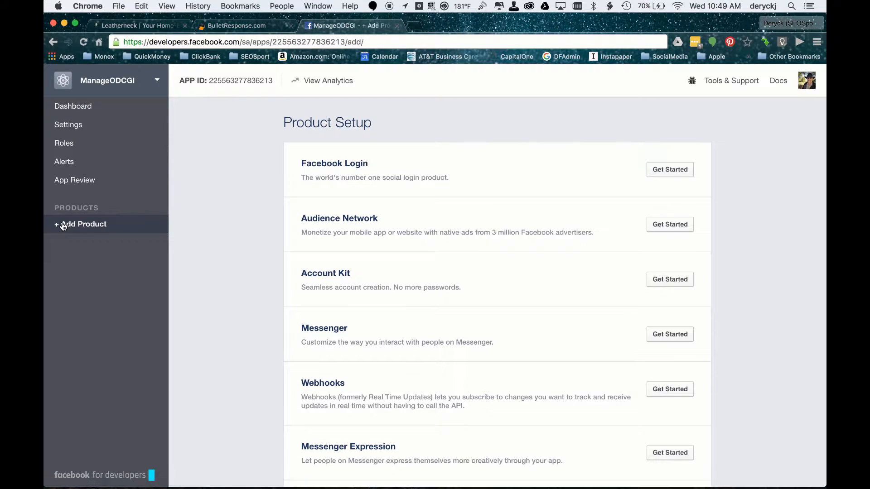
scroll(248, 363, "down", 3)
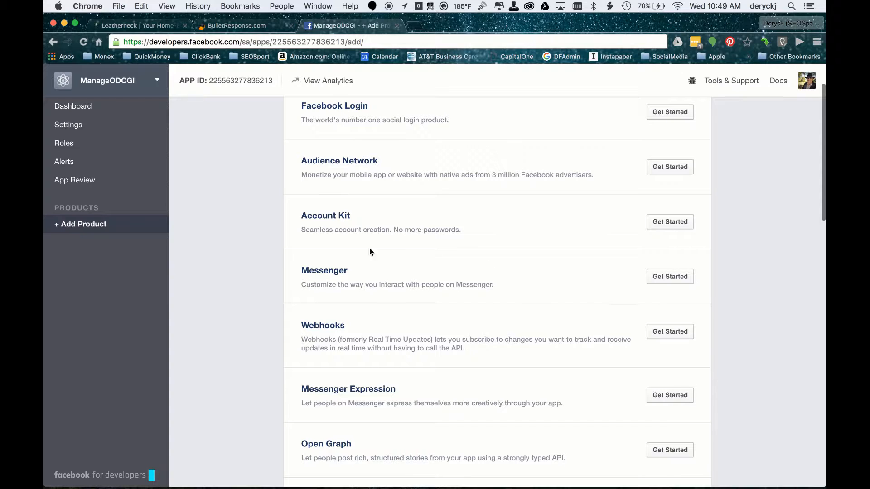
left_click(670, 277)
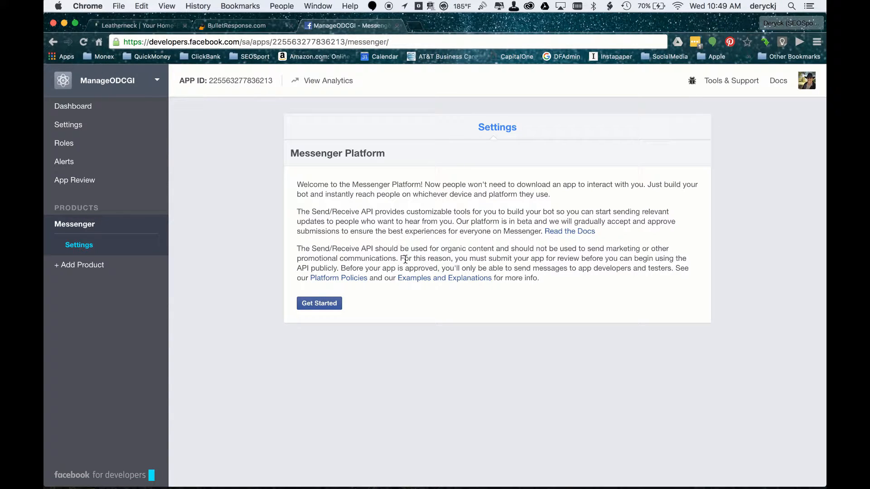
Generate a page access token for the ONdemand Computer Genie, a Leatherneck Tech page, approving the requested permissions.
left_click(321, 306)
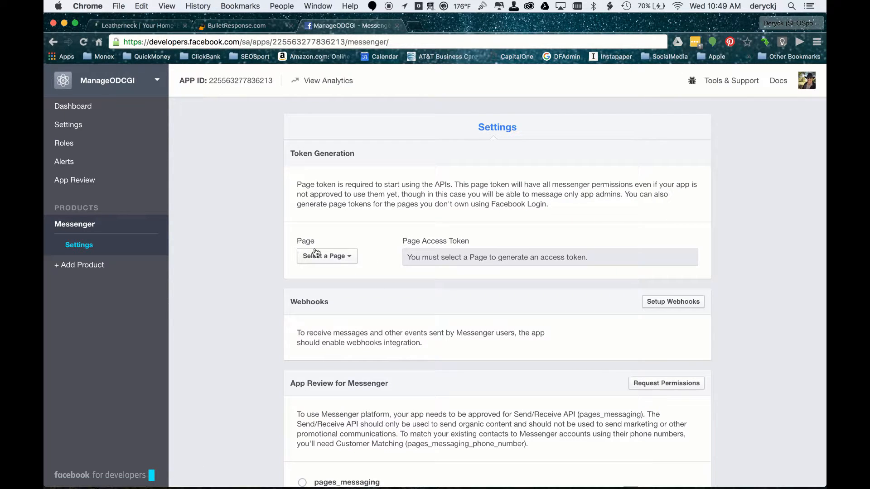
left_click(349, 259)
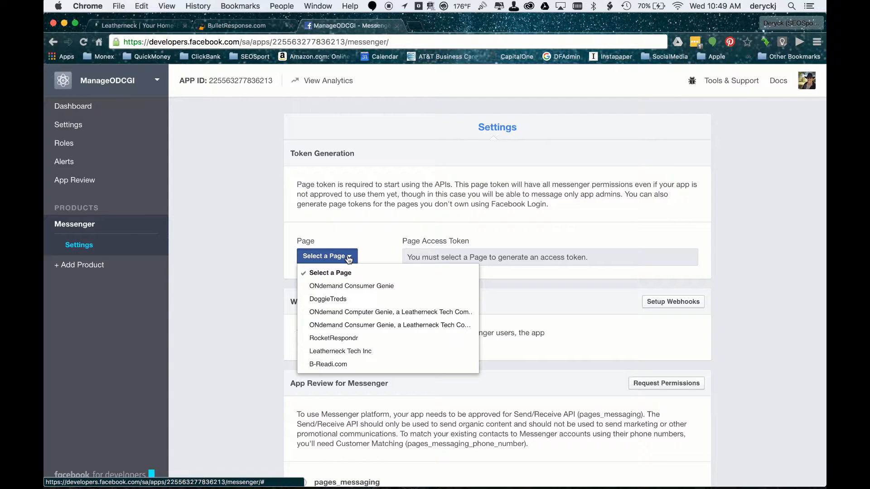
left_click(375, 313)
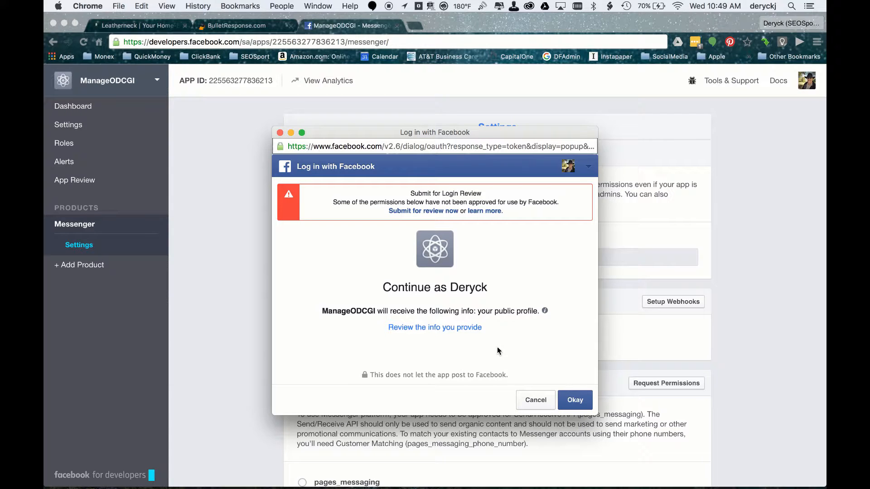
left_click(574, 400)
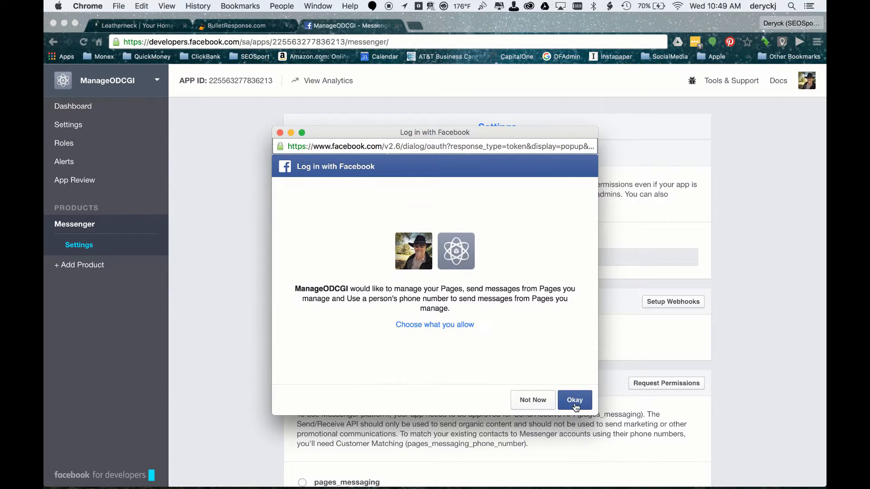
left_click(574, 405)
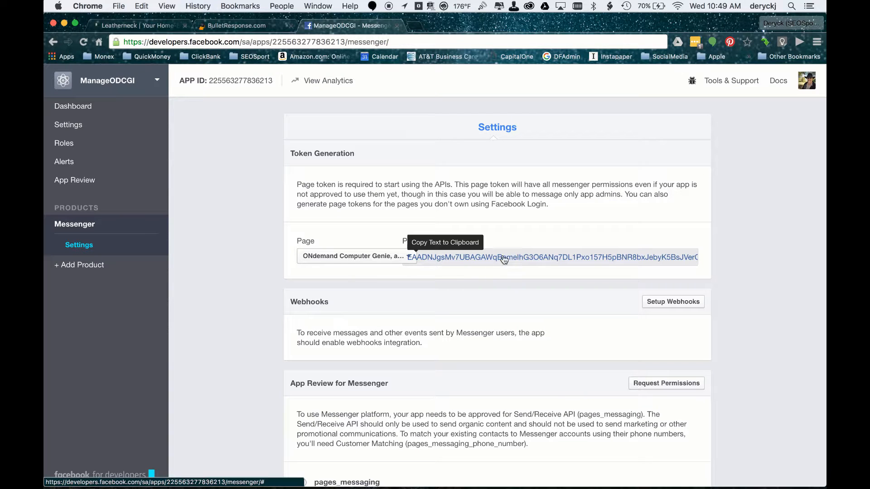
Copy the page access token and return to the BulletResponse tab.
left_click(530, 259)
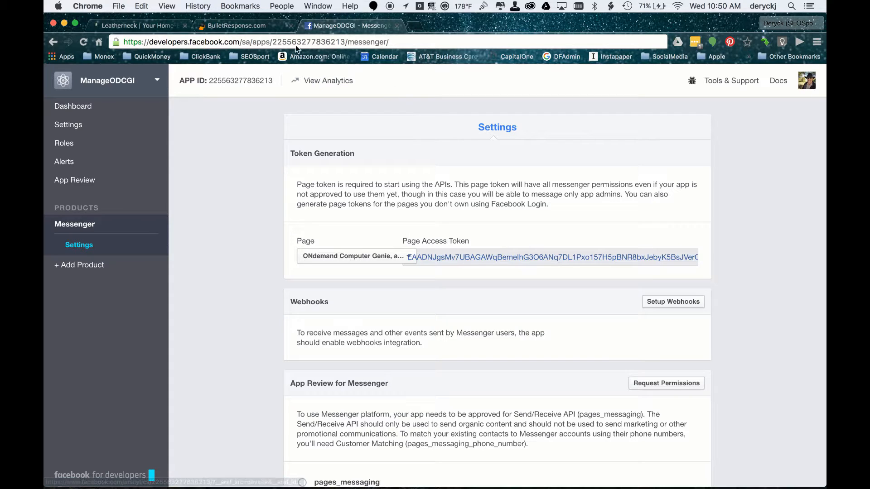
left_click(237, 27)
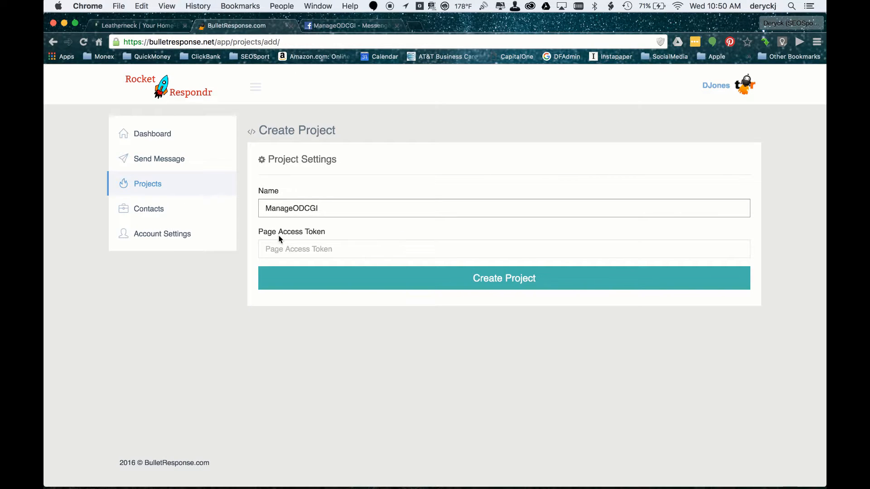
Paste the copied page access token into the new project form, then create and save the ManageODCGI project.
left_click(301, 249)
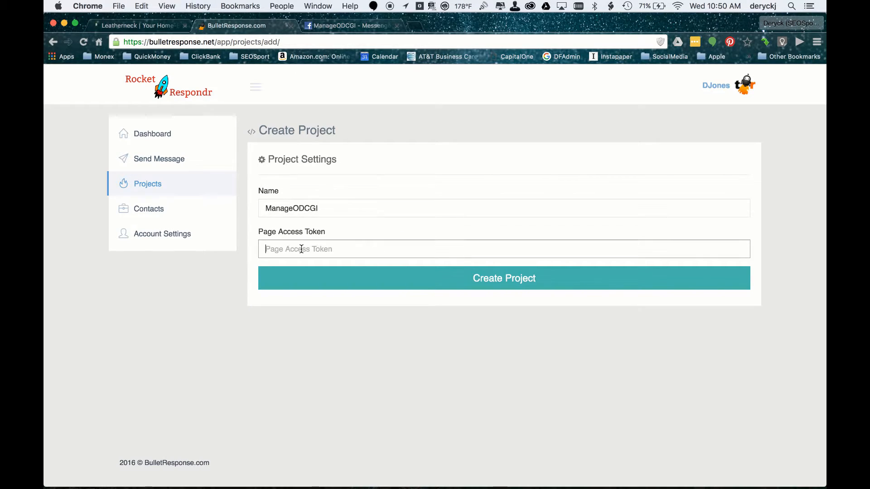
right_click(301, 249)
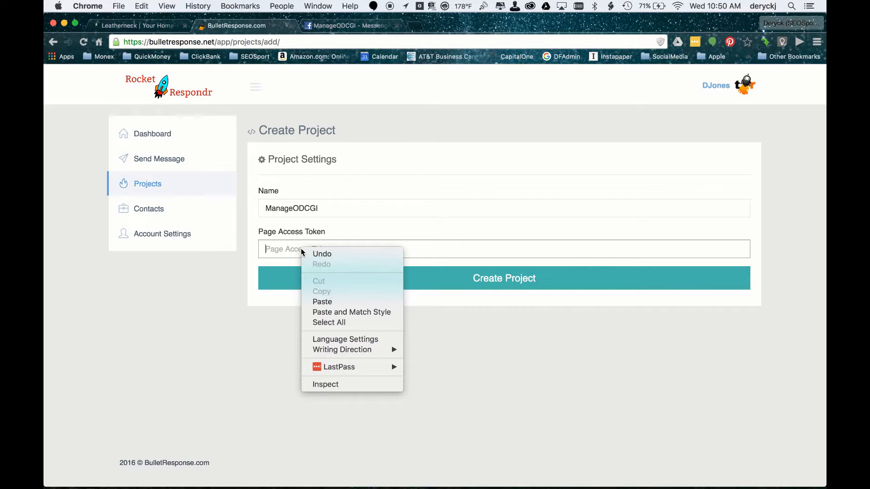
left_click(326, 301)
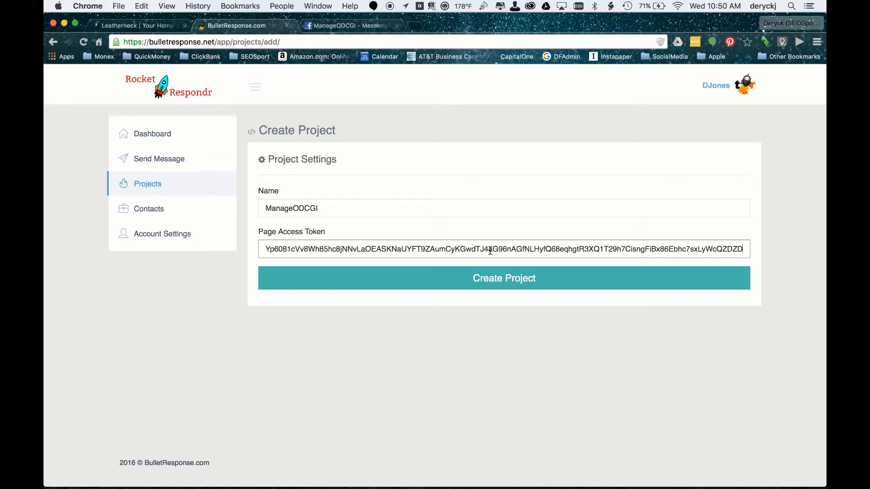
left_click(496, 277)
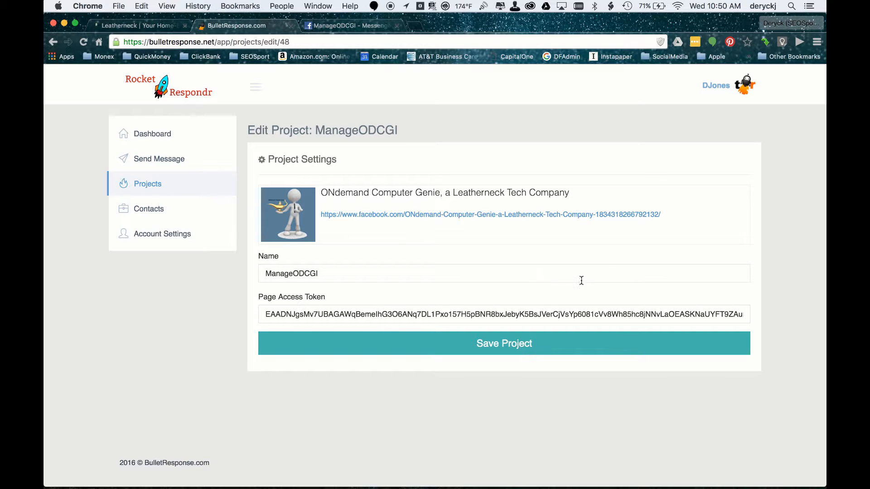
left_click(502, 347)
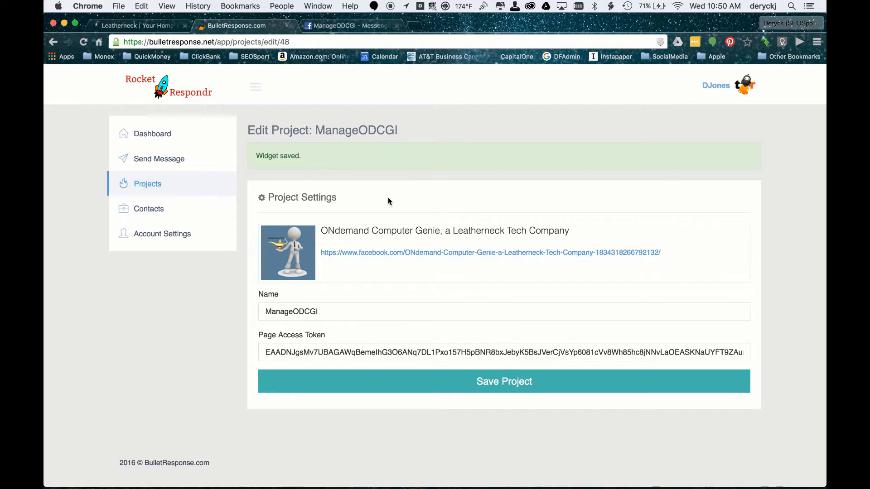
Open the callback URL for the ManageODCGI project from the projects list and copy the URL.
left_click(144, 184)
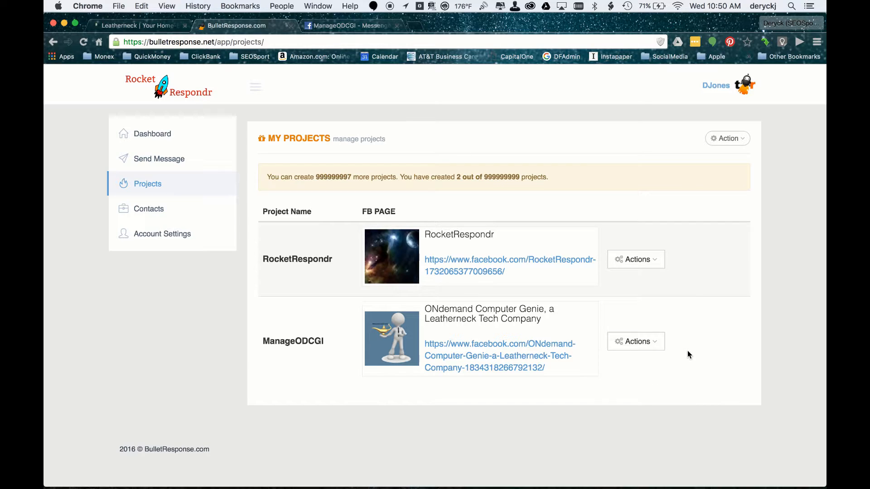
left_click(655, 345)
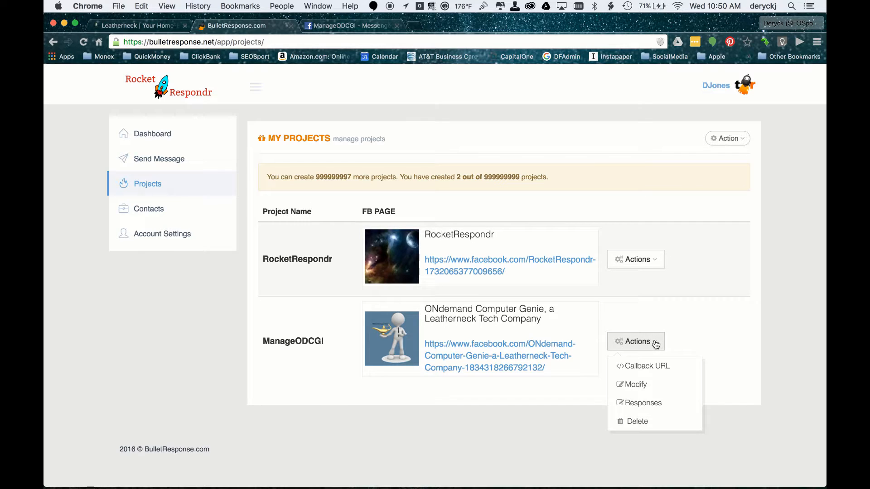
left_click(655, 368)
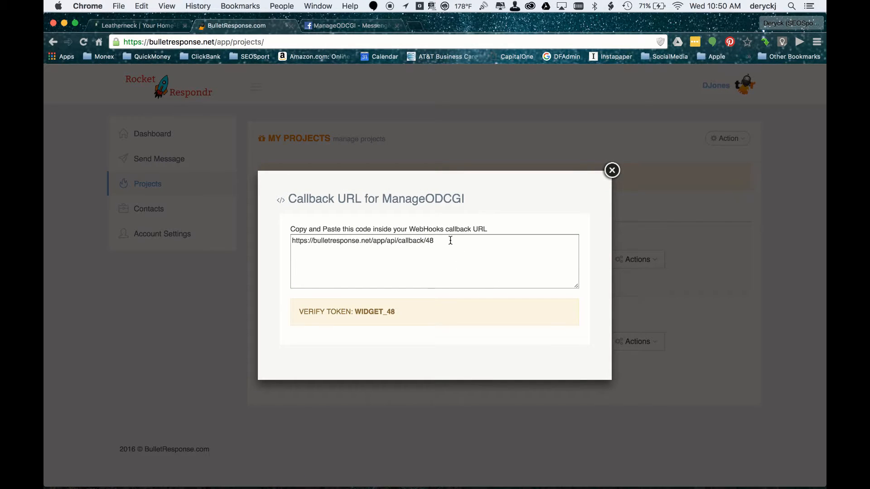
left_click_drag(447, 242, 260, 238)
key("ctrl+c")
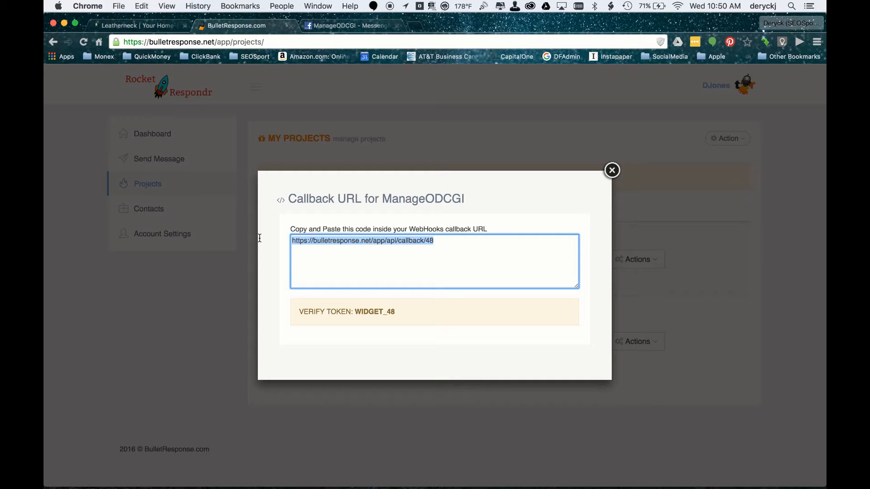
Start webhook setup in the Messenger app settings and paste the callback URL into the new page subscription.
left_click(343, 26)
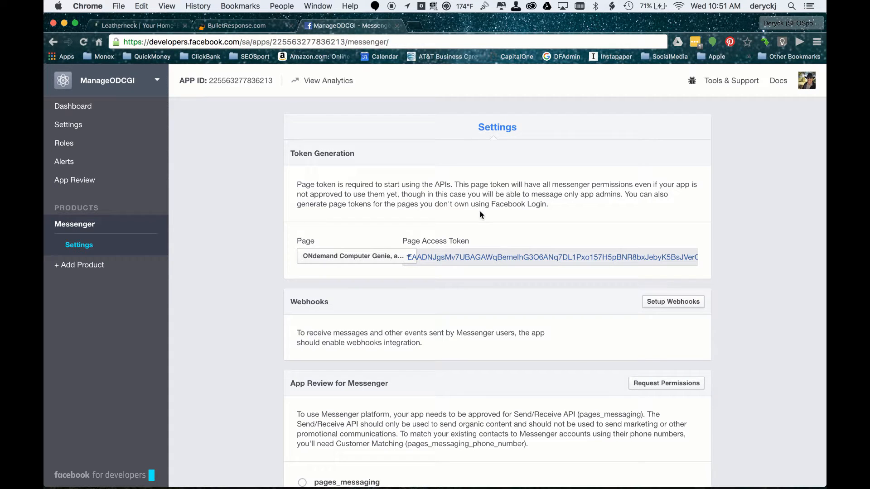
scroll(481, 214, "down", 4)
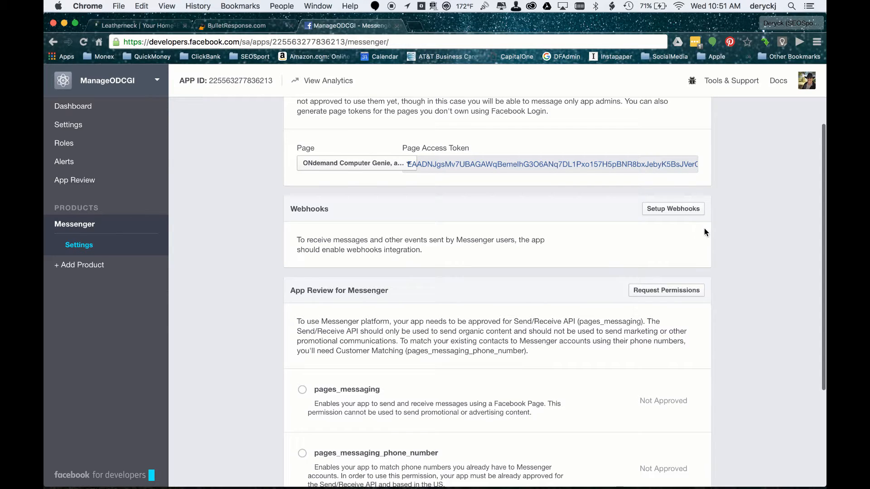
left_click(670, 209)
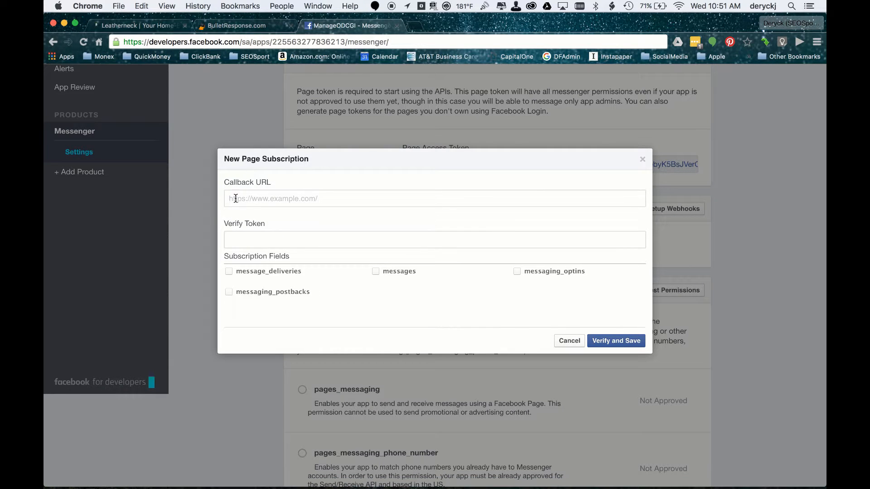
right_click(270, 196)
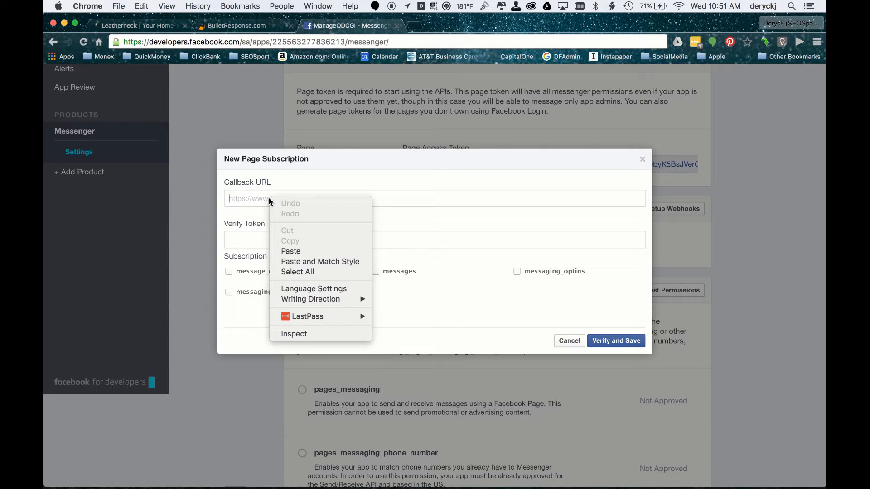
left_click(296, 251)
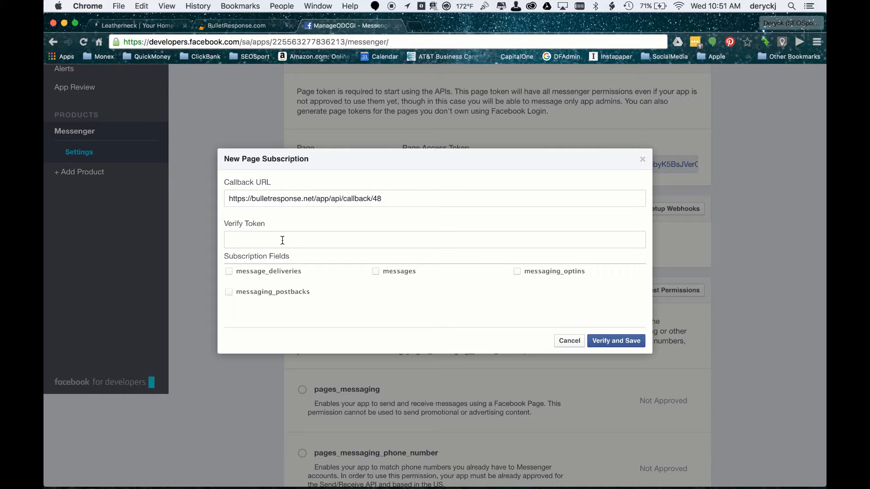
Copy the verify token from the BulletResponse callback dialog and paste it into the subscription's Verify Token field.
left_click(246, 25)
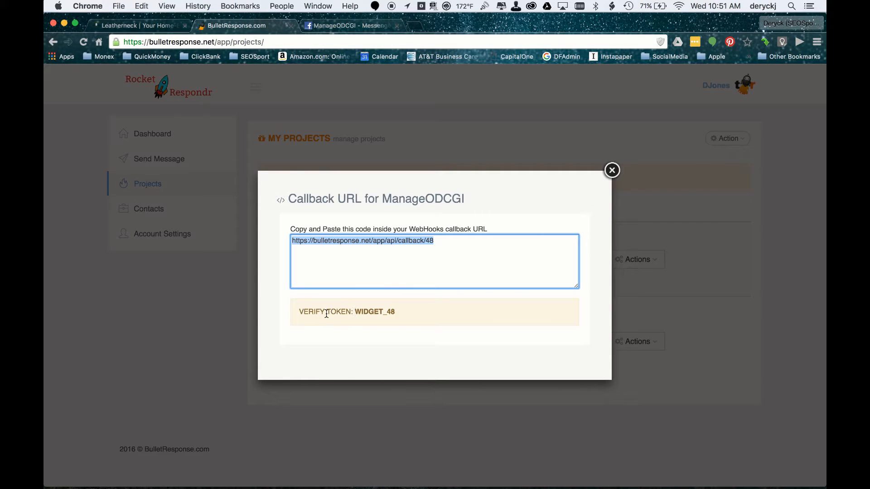
left_click_drag(355, 312, 396, 311)
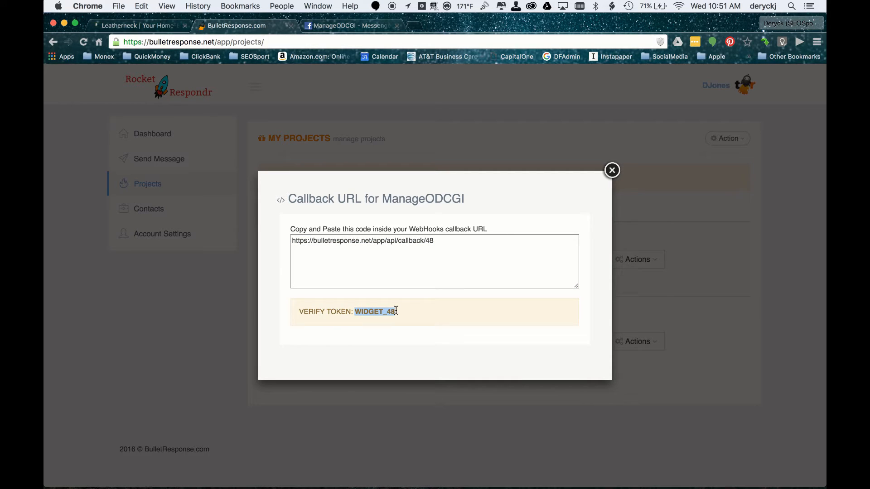
right_click(383, 310)
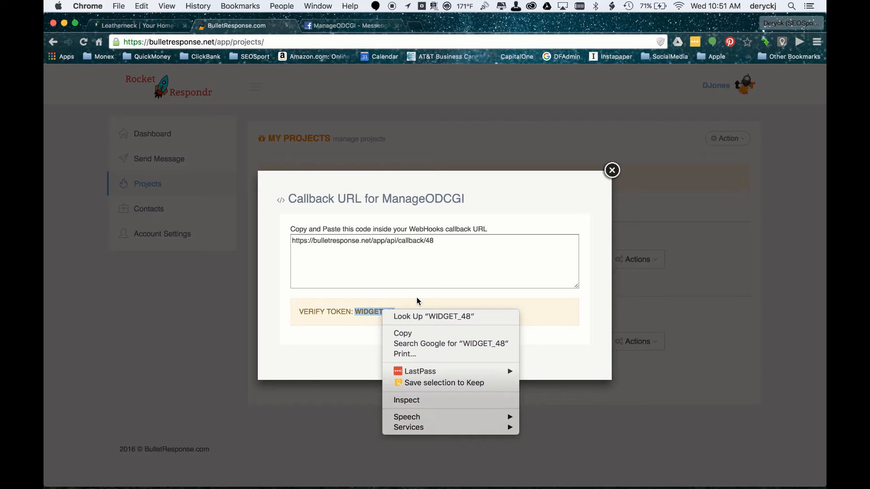
left_click(409, 335)
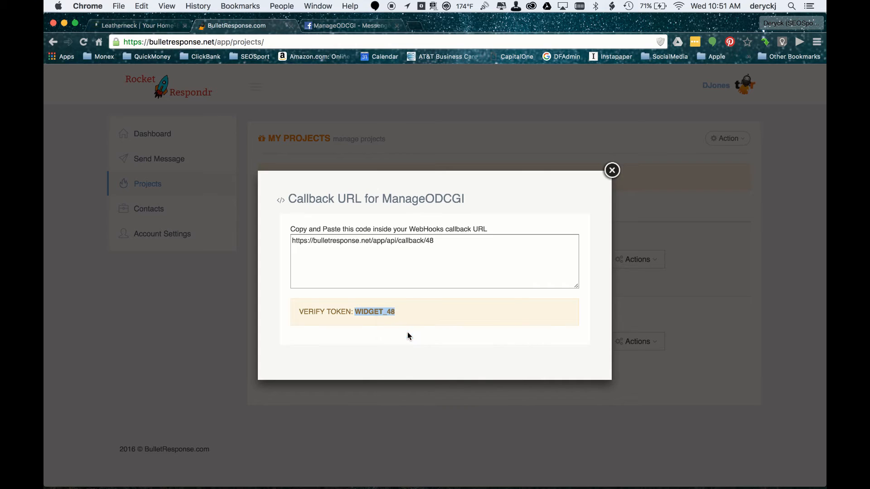
left_click(334, 26)
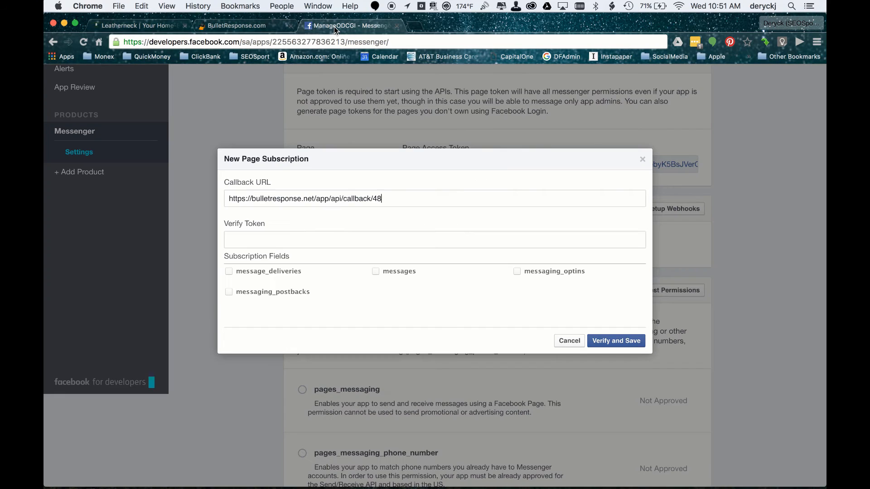
right_click(256, 244)
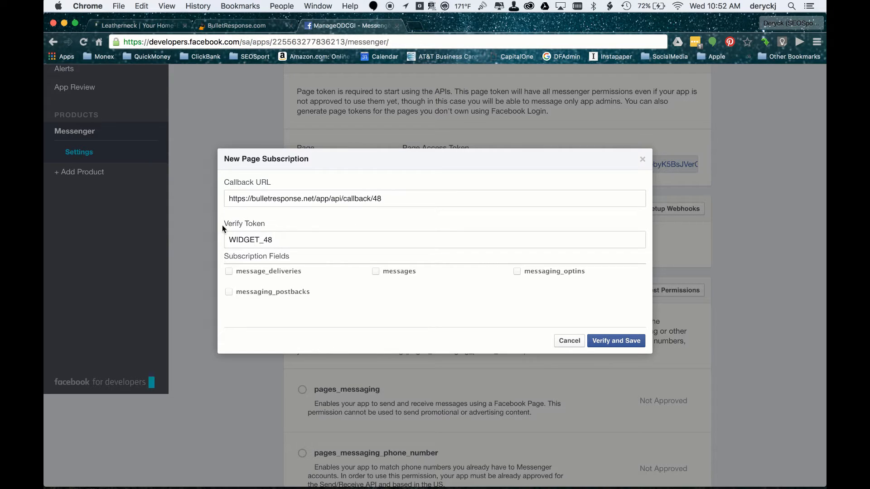
Select the message_deliveries, messaging_postbacks, messages and messaging_optins subscription fields, then verify and save the webhook.
left_click(228, 272)
left_click(230, 293)
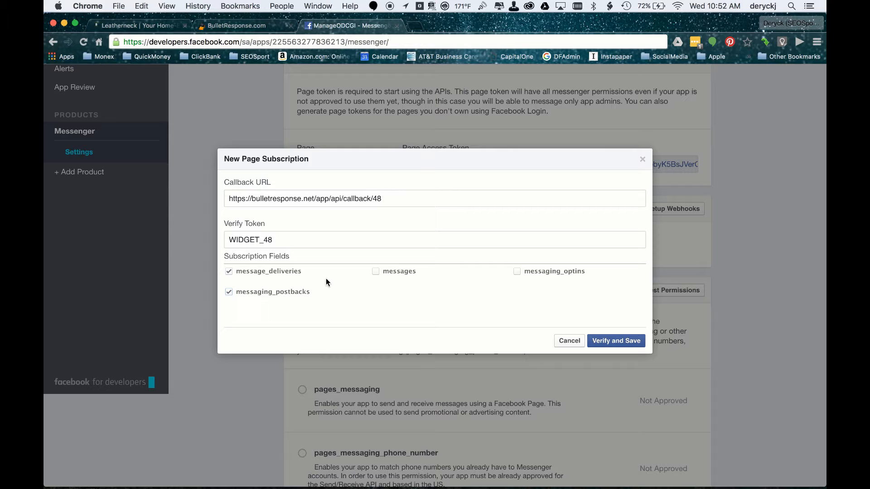
left_click(375, 272)
left_click(516, 274)
left_click(617, 341)
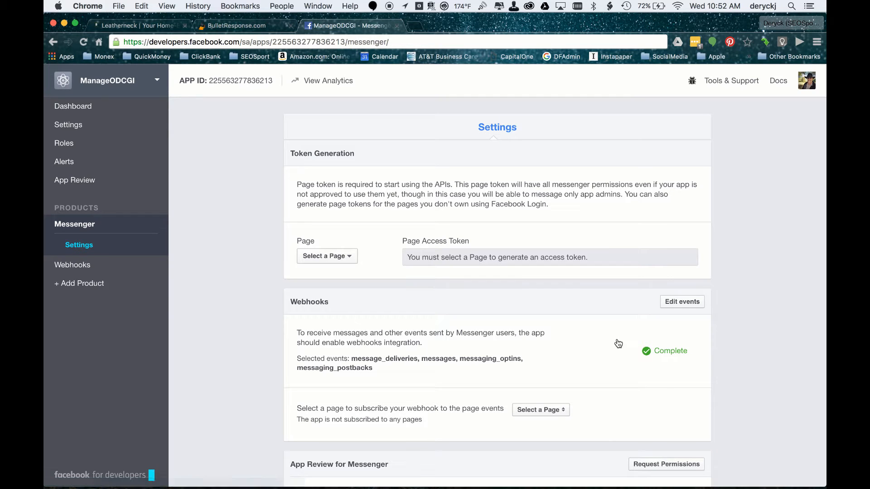
Subscribe the webhook to the ONdemand Computer Genie, a Leatherneck Tech Company page events.
scroll(618, 343, "down", 5)
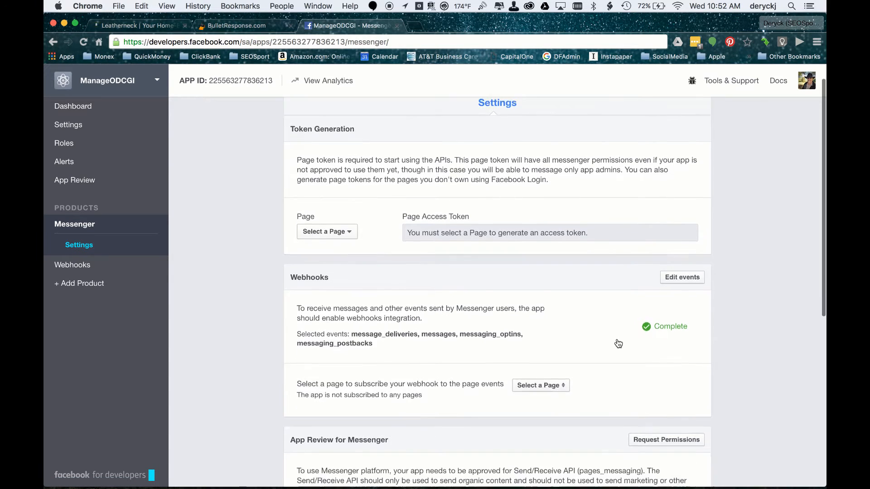
scroll(618, 343, "up", 1)
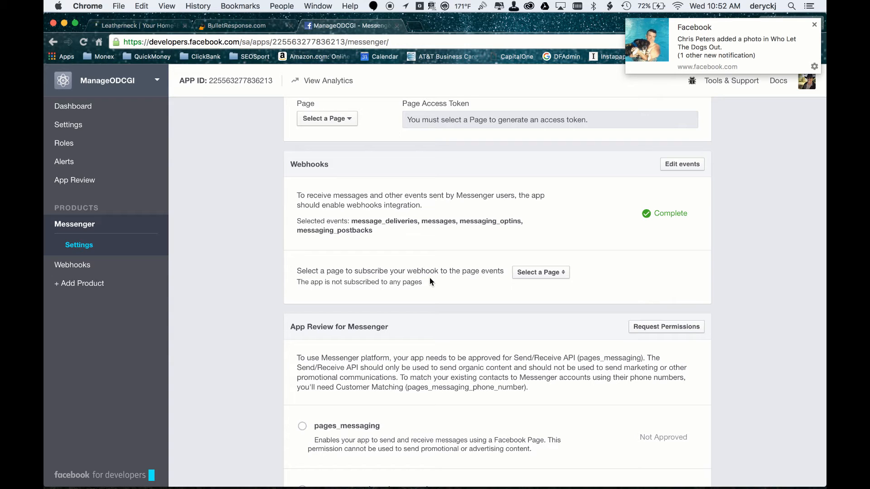
left_click(557, 273)
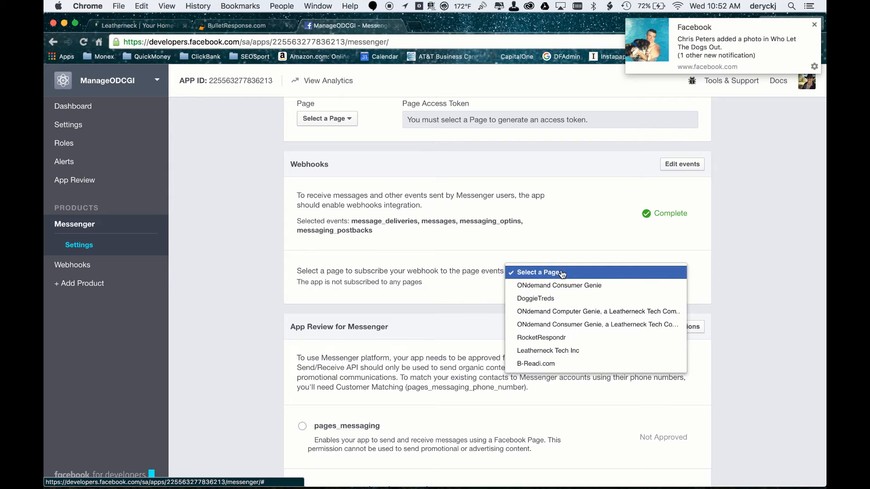
left_click(594, 312)
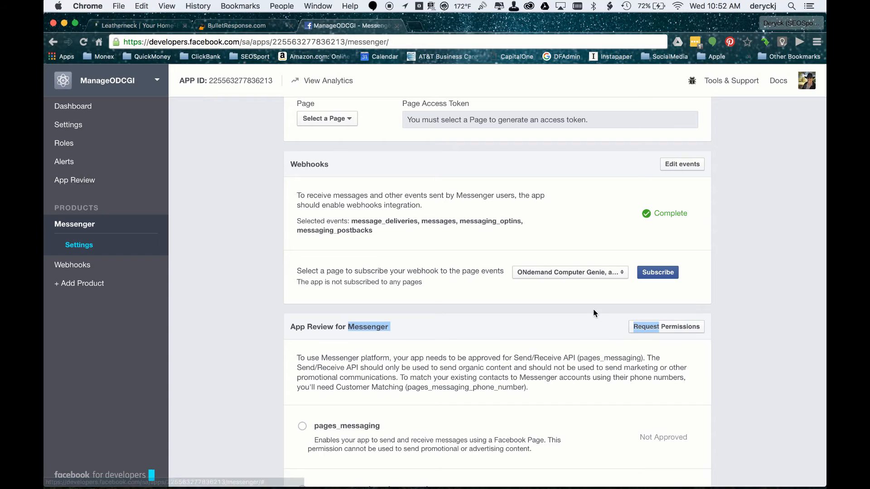
left_click(654, 273)
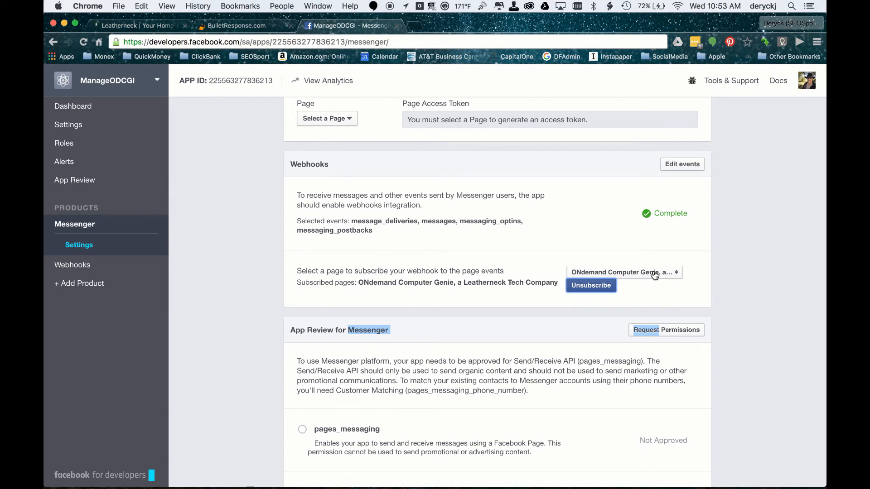
left_click(665, 286)
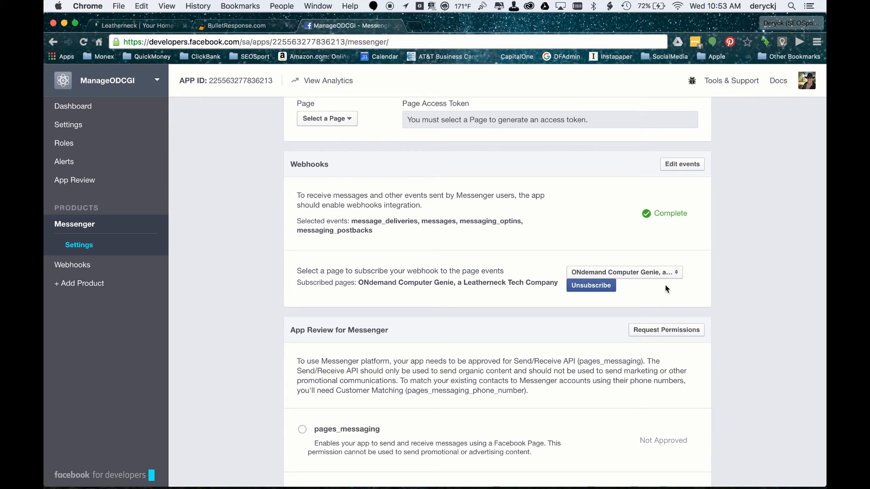
scroll(590, 315, "down", 4)
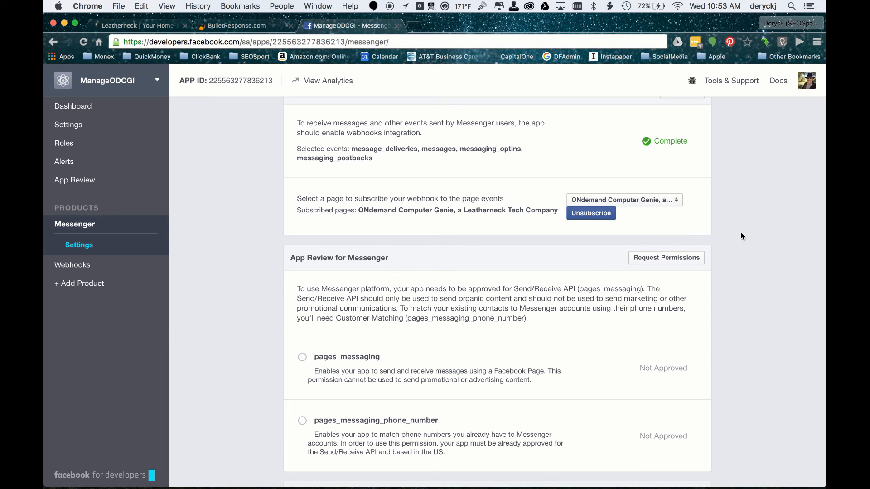
scroll(741, 234, "up", 3)
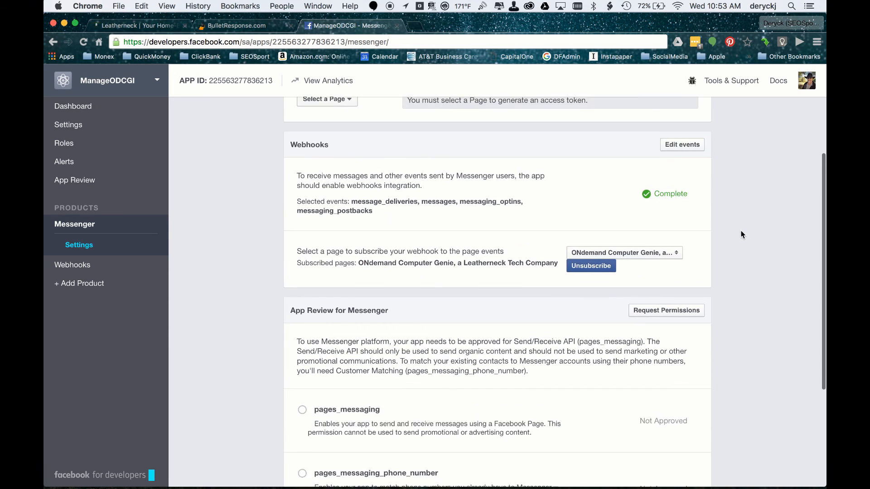
scroll(741, 234, "up", 1)
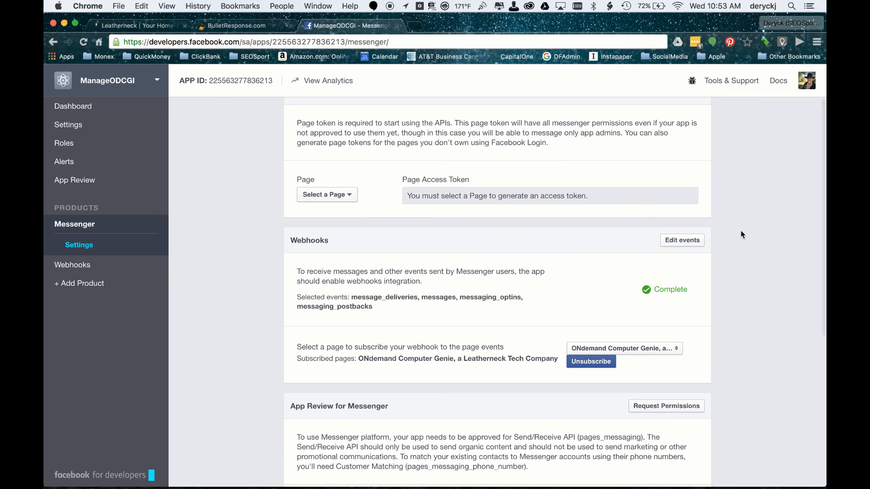